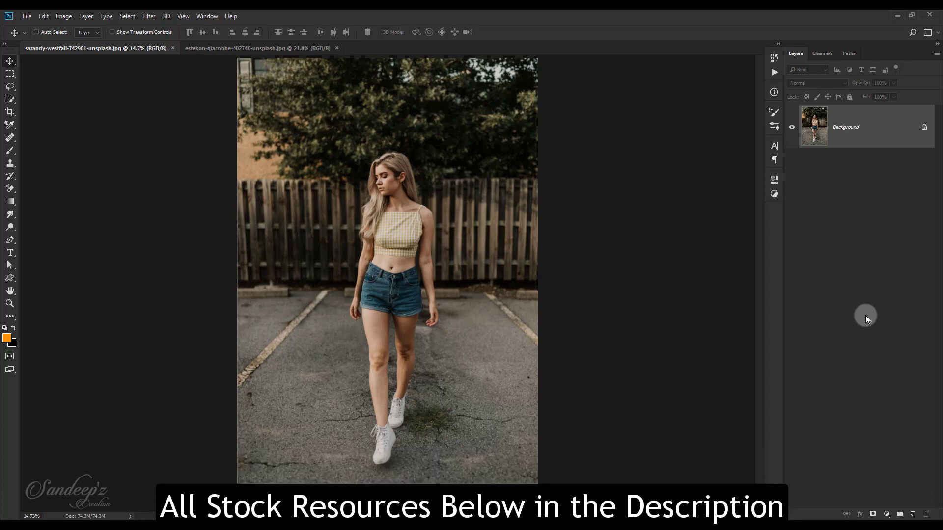
Duplicate the Background layer as a backup and open the copy in the Camera Raw filter.
left_click_drag(864, 128, 913, 514)
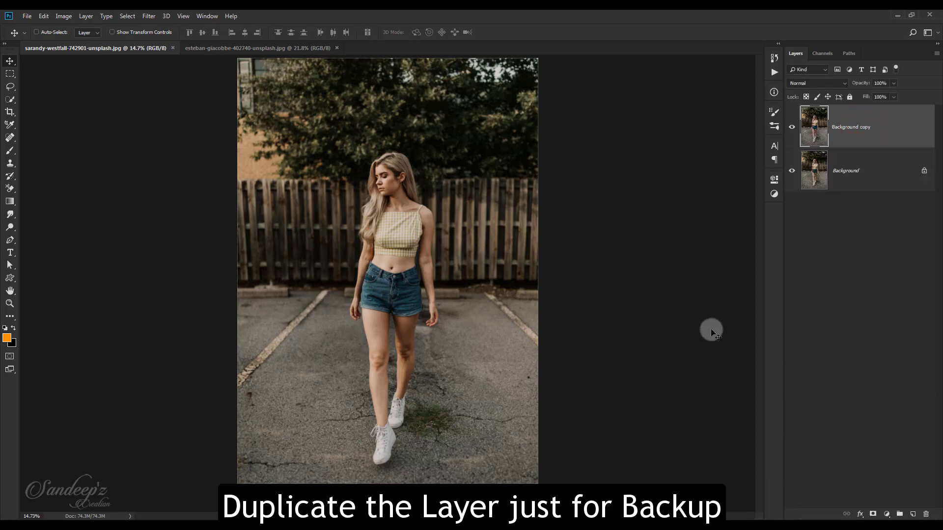
left_click(156, 18)
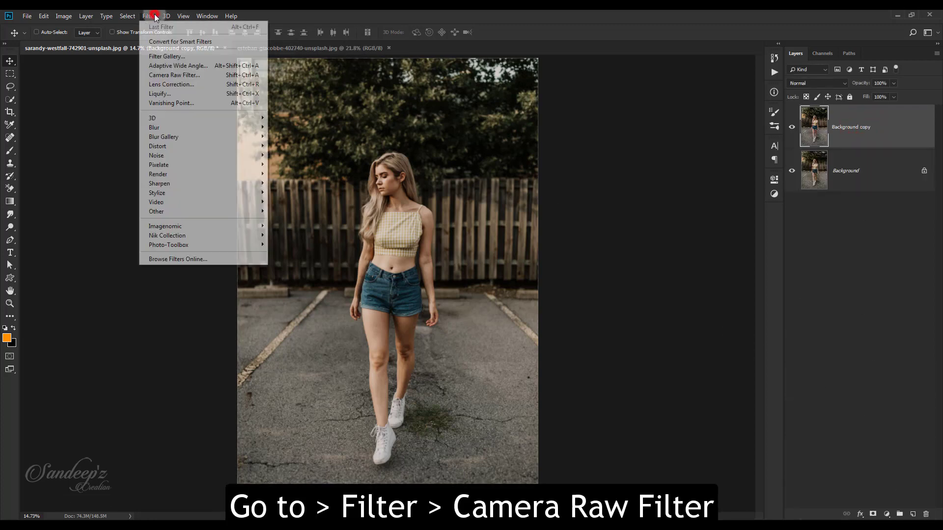
left_click(164, 82)
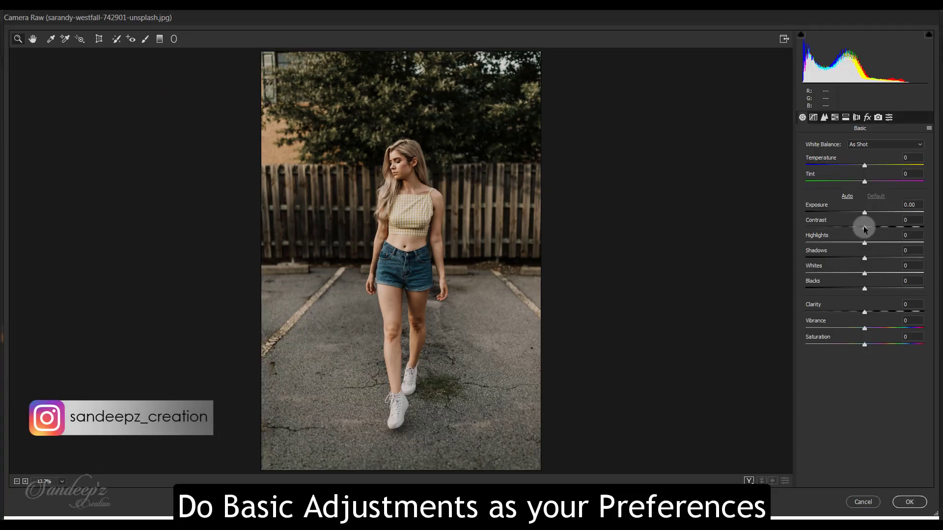
Set Basic sliders to Contrast -15, Highlights +14, Shadows +7, Blacks -8, Clarity +9, and reset Whites.
left_click_drag(865, 228, 820, 229)
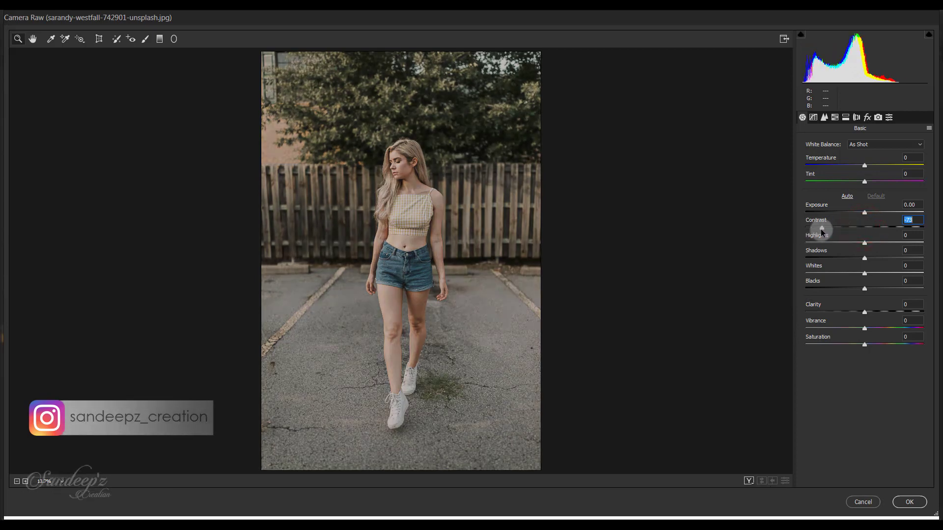
mouse_move(821, 229)
left_mouse_down()
mouse_move(855, 229)
mouse_move(874, 244)
mouse_move(870, 215)
left_mouse_up()
left_click(867, 214)
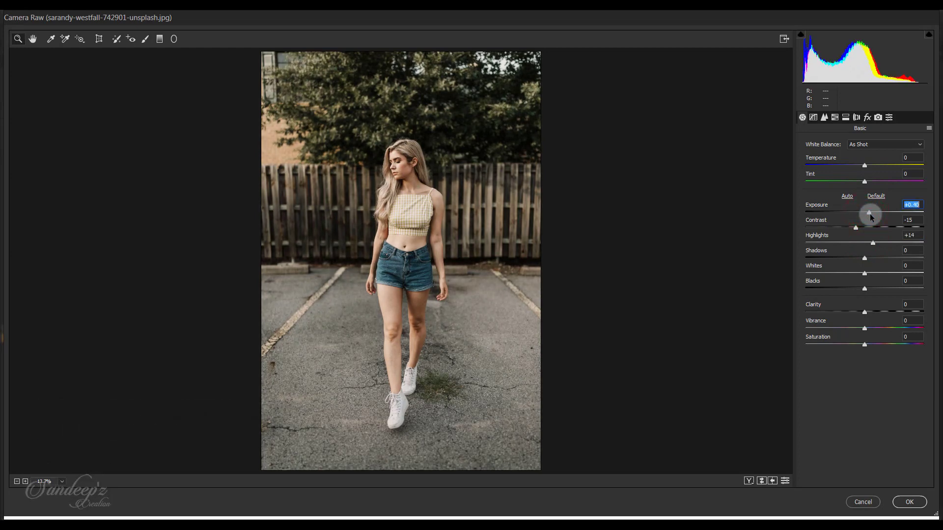
mouse_move(865, 258)
left_mouse_down()
mouse_move(873, 259)
mouse_move(857, 290)
left_mouse_up()
double_click(866, 273)
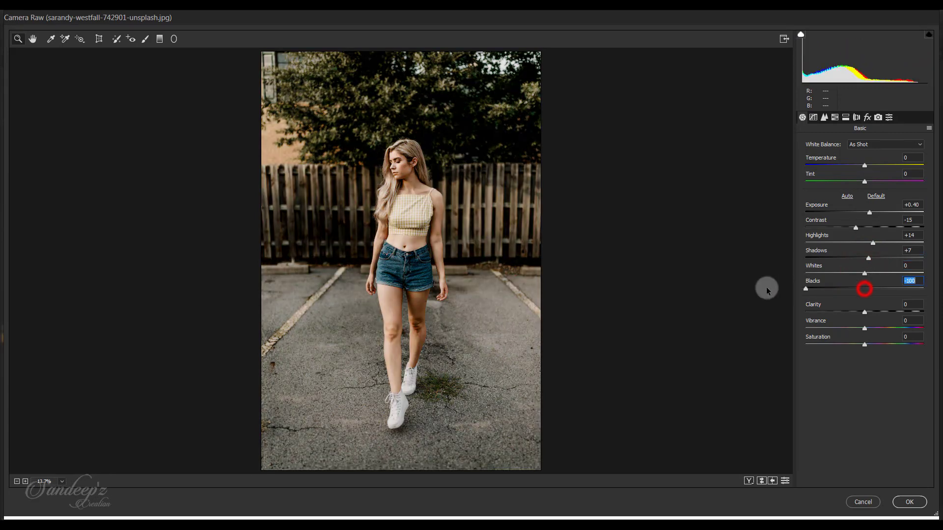
double_click(913, 288)
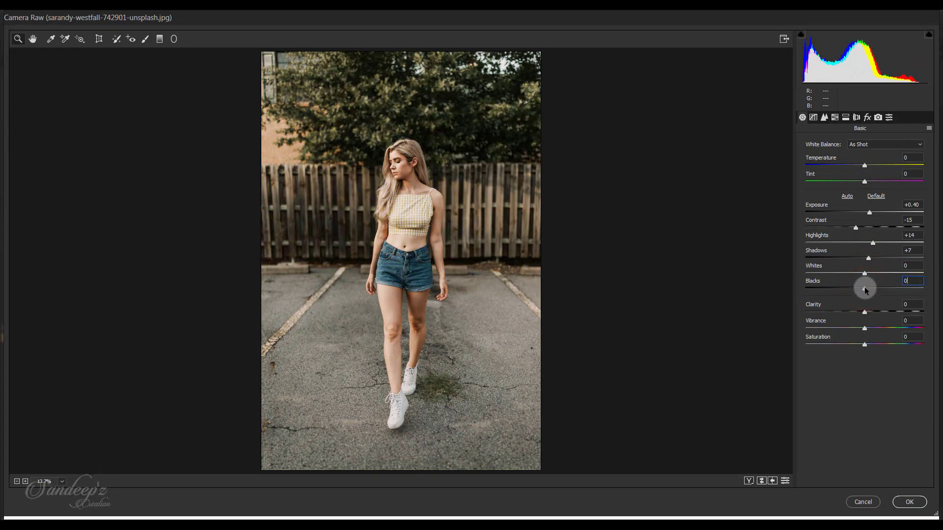
left_click_drag(864, 312, 870, 314)
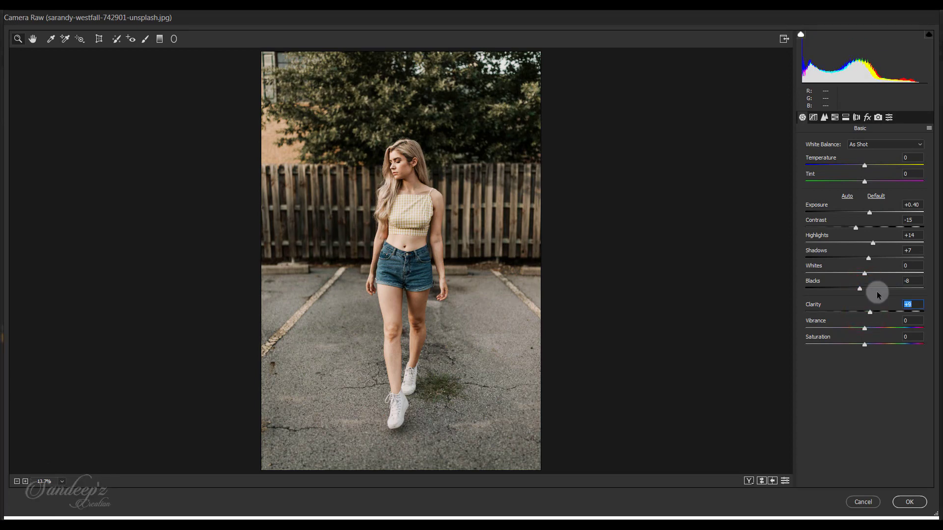
In Camera Calibration, set Red and Green Hue +100, Blue Hue -100, Red Saturation -50.
left_click(878, 118)
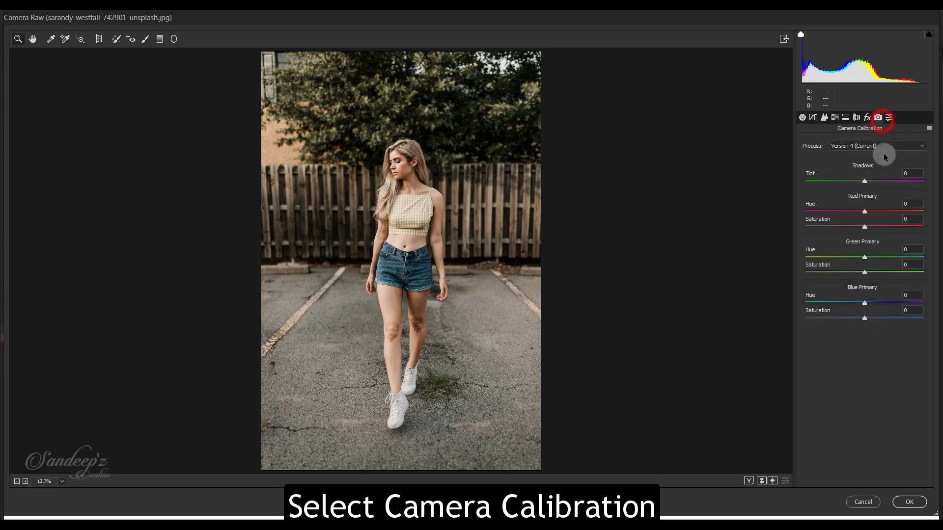
left_click(866, 212)
left_click_drag(865, 258, 911, 263)
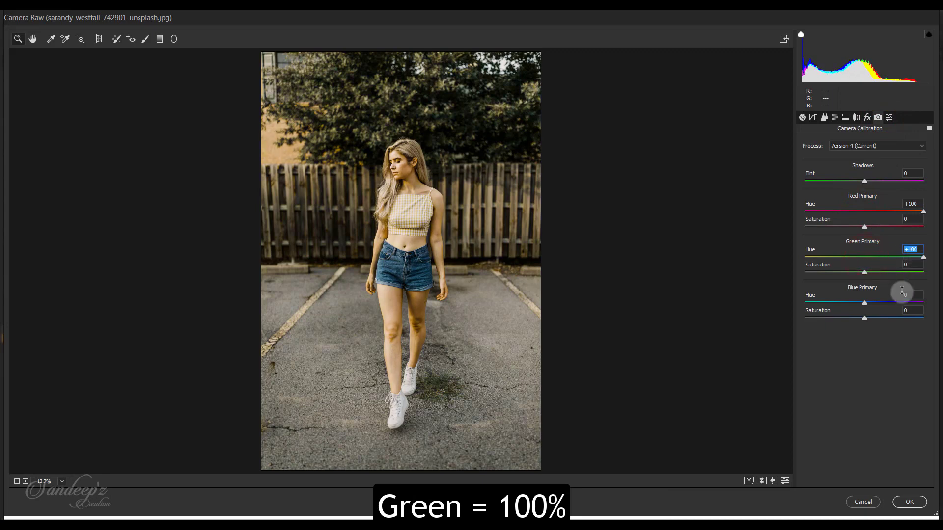
left_click_drag(868, 306, 764, 302)
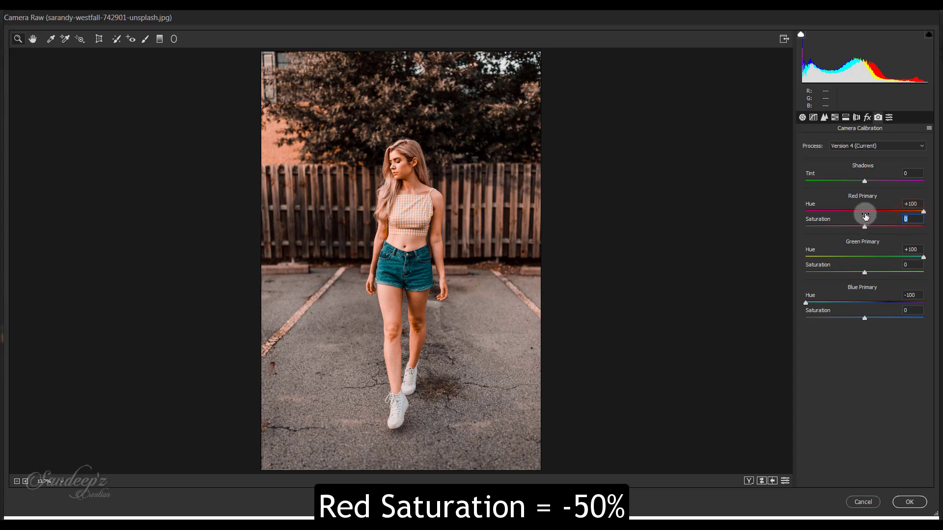
left_click(912, 218)
type("-50")
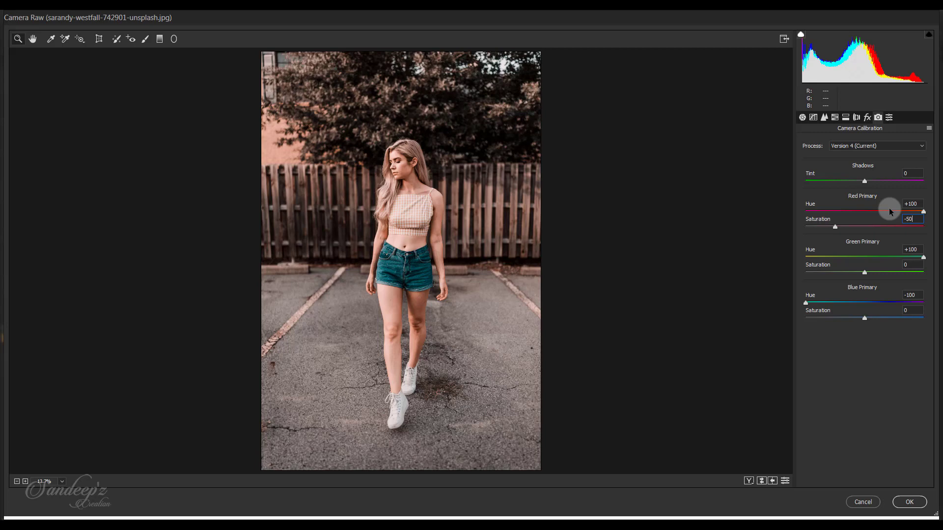
In HSL Saturation, drop Yellows through Magentas to -100, keeping only reds and oranges.
left_click(834, 117)
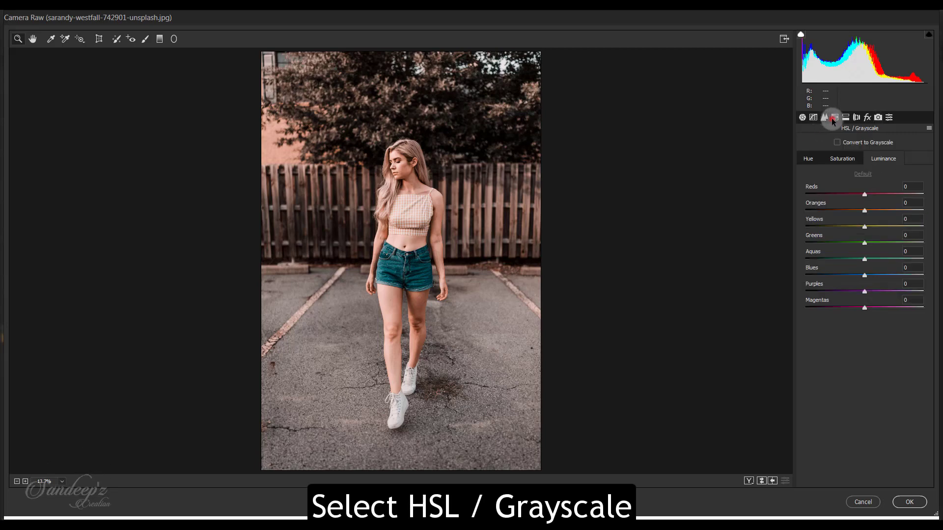
left_click(841, 159)
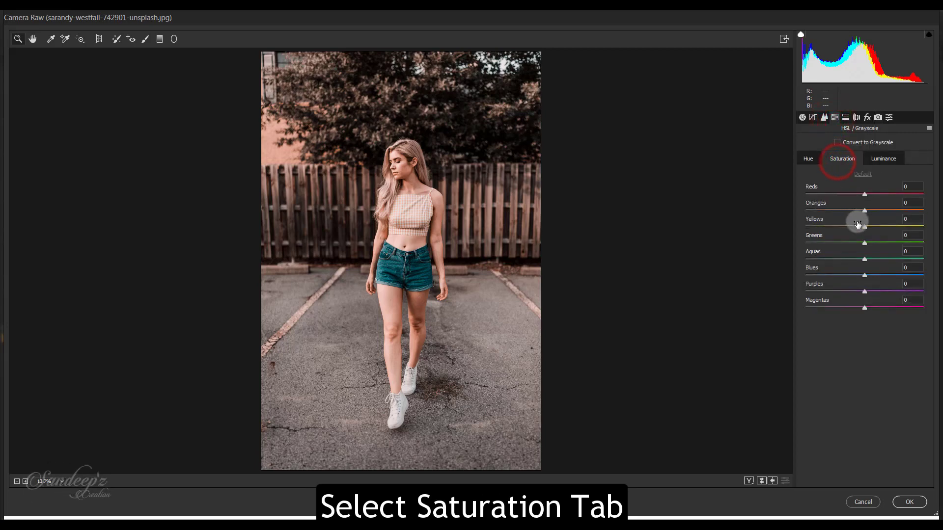
left_click_drag(865, 227, 752, 229)
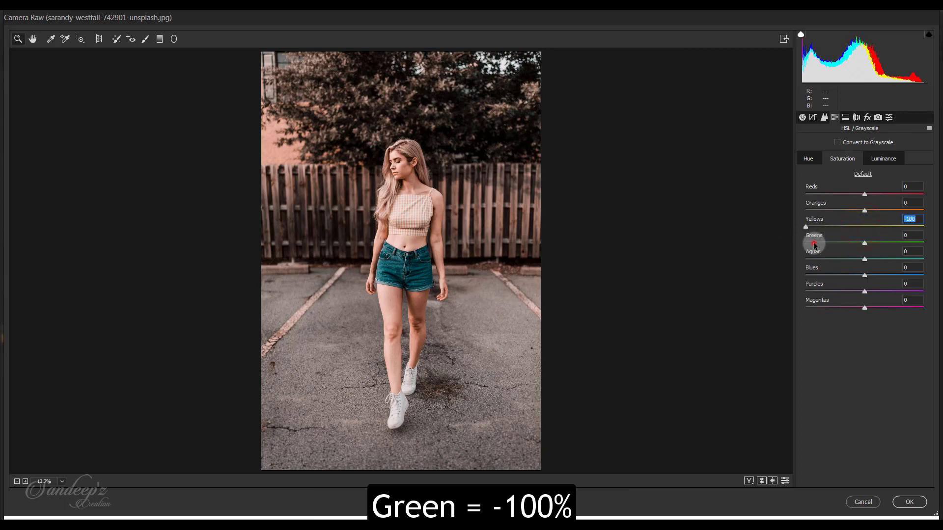
mouse_move(865, 243)
left_mouse_down()
mouse_move(808, 244)
mouse_move(796, 262)
mouse_move(818, 275)
mouse_move(792, 275)
mouse_move(787, 307)
left_mouse_up()
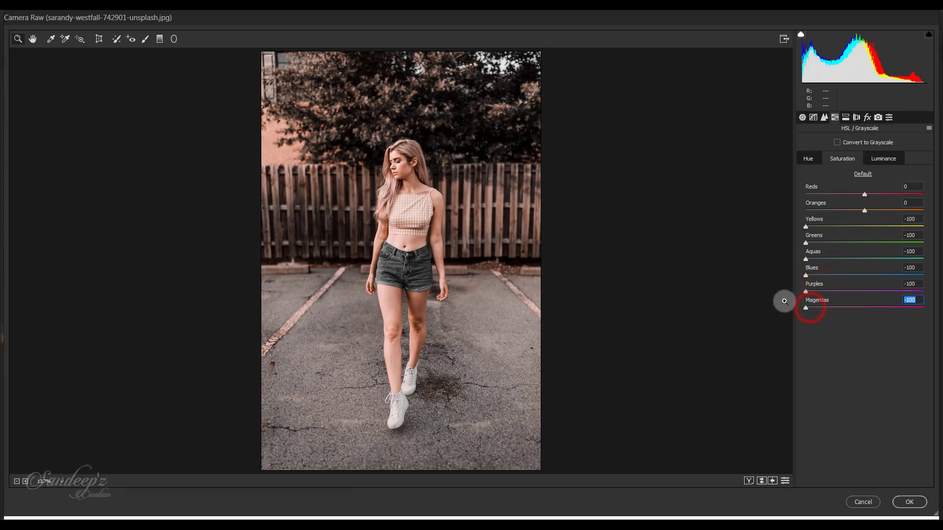
left_click(813, 118)
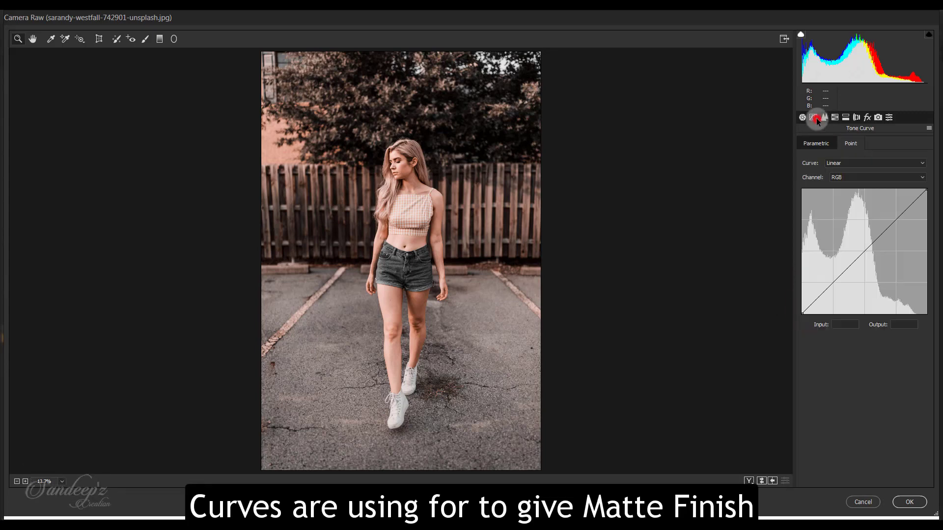
Anchor the tone curve, lift its black point to 30 and lower its white point to 236.
left_click(834, 282)
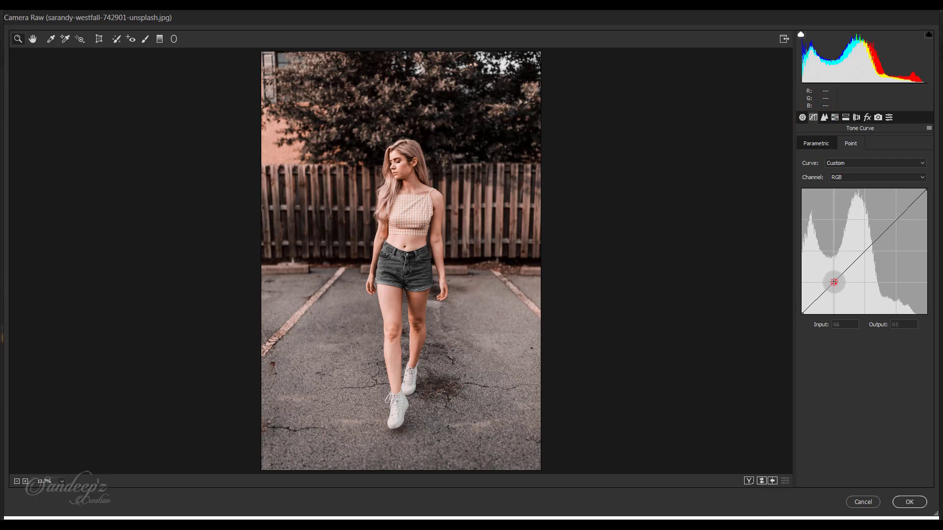
left_click(897, 220)
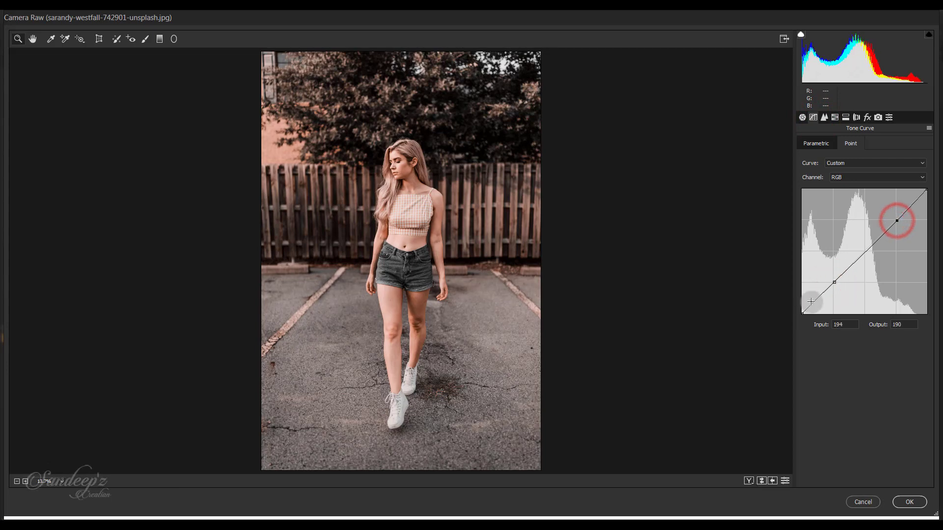
left_click_drag(803, 312, 795, 301)
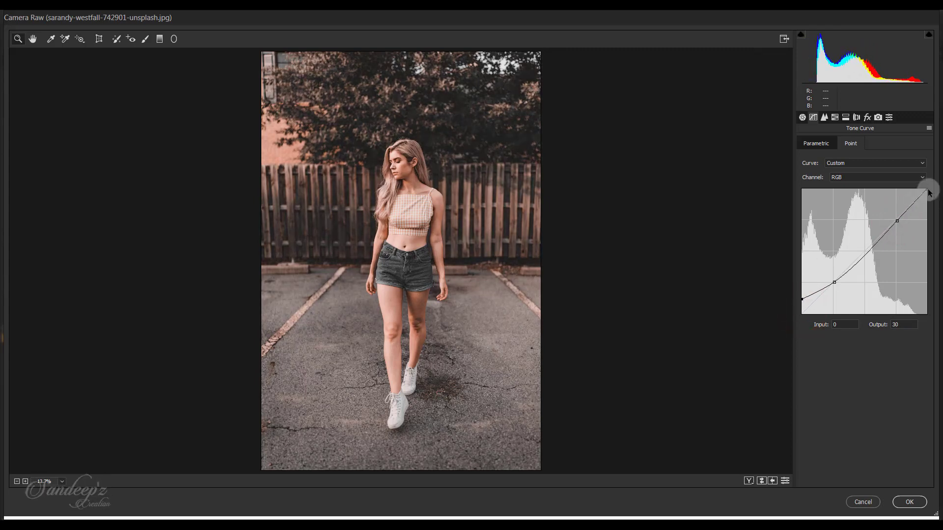
left_click_drag(926, 191, 930, 198)
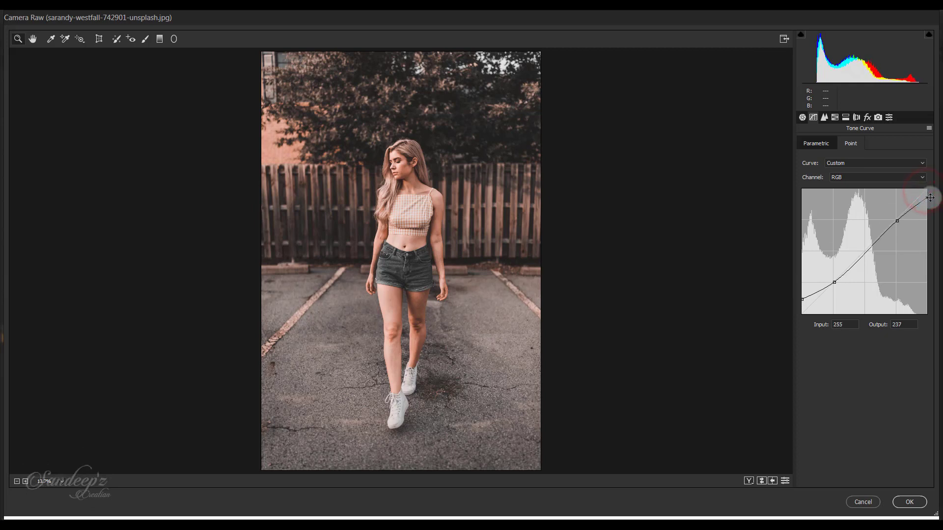
Deepen Blacks to -17 and save the grade as preset 'Orange & Black.xmp', replacing the old file.
left_click(803, 118)
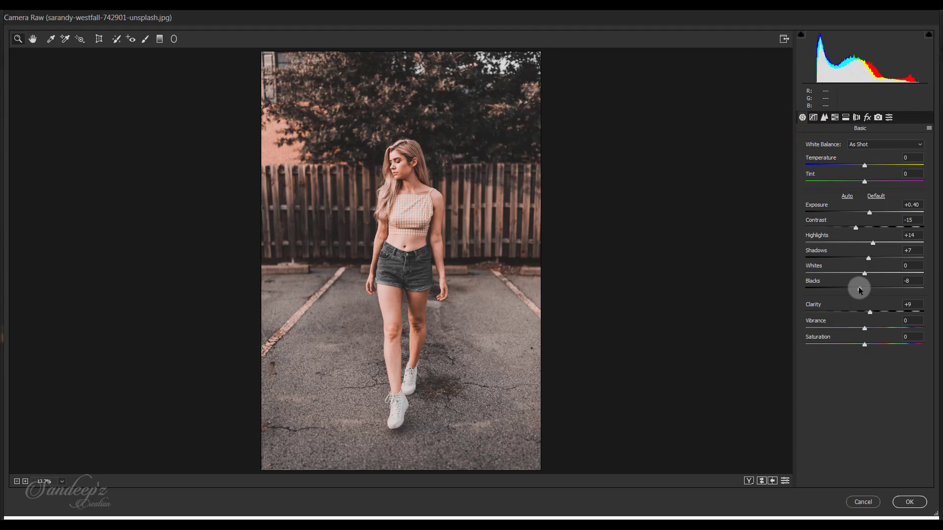
left_click_drag(860, 290, 854, 289)
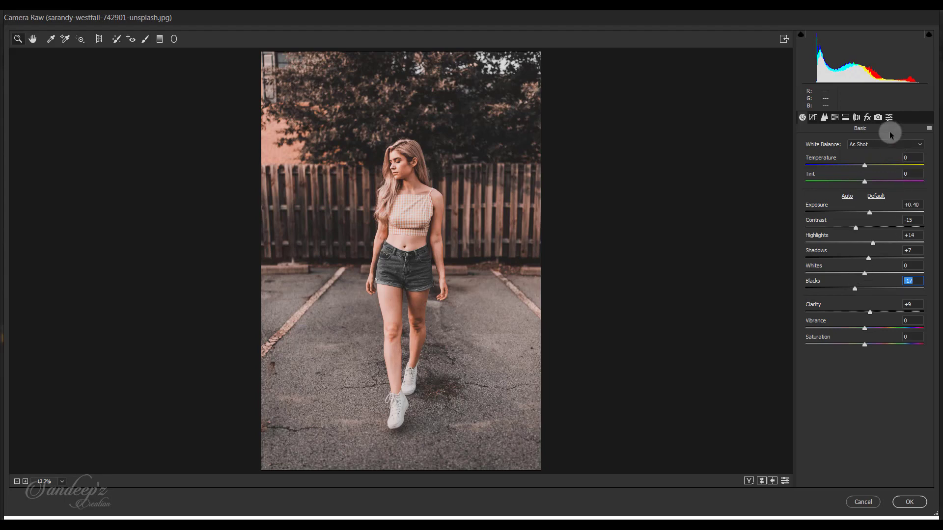
left_click(929, 128)
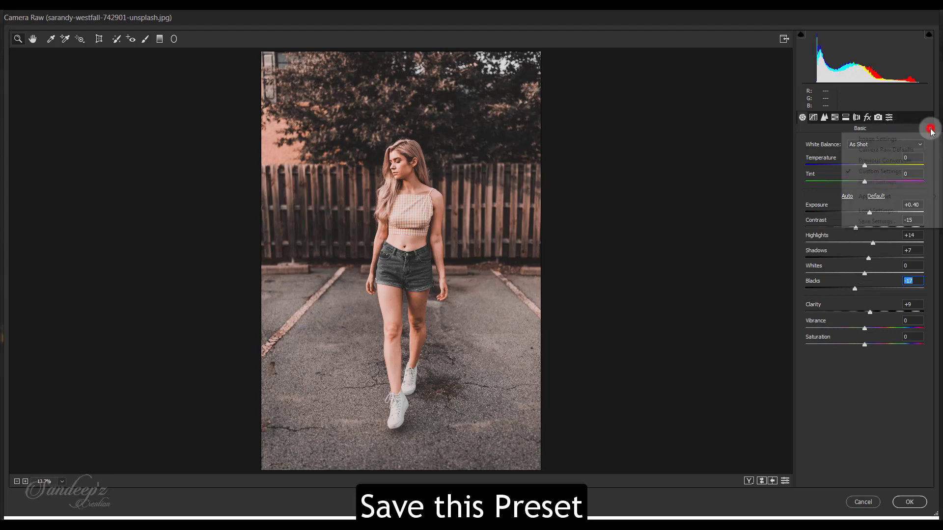
left_click(889, 219)
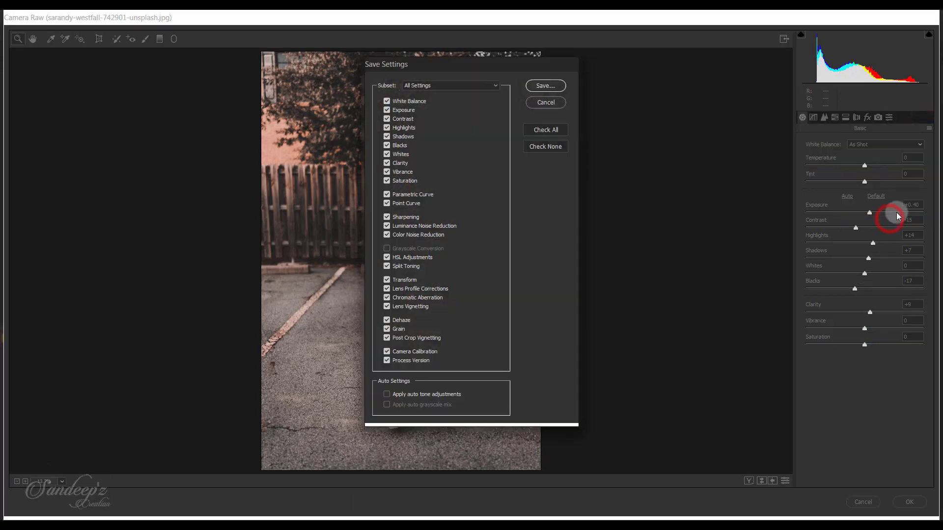
left_click(562, 86)
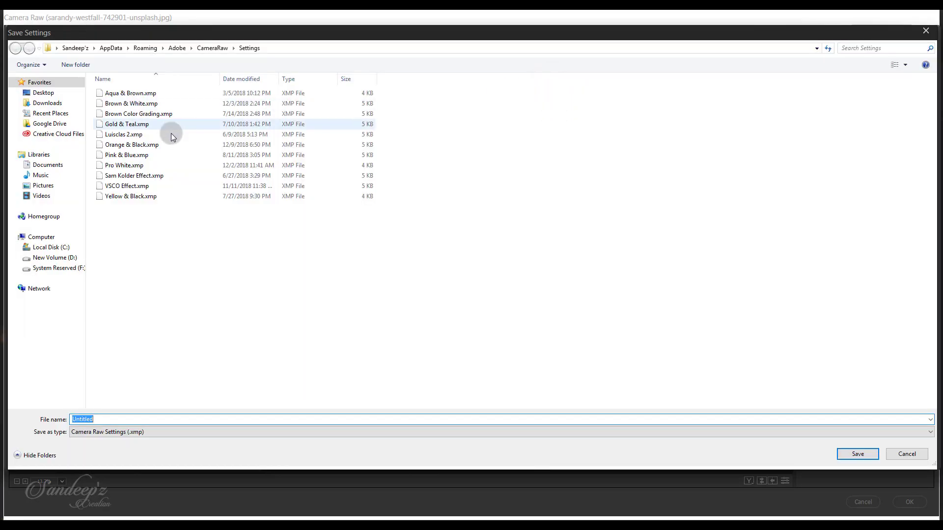
left_click(142, 143)
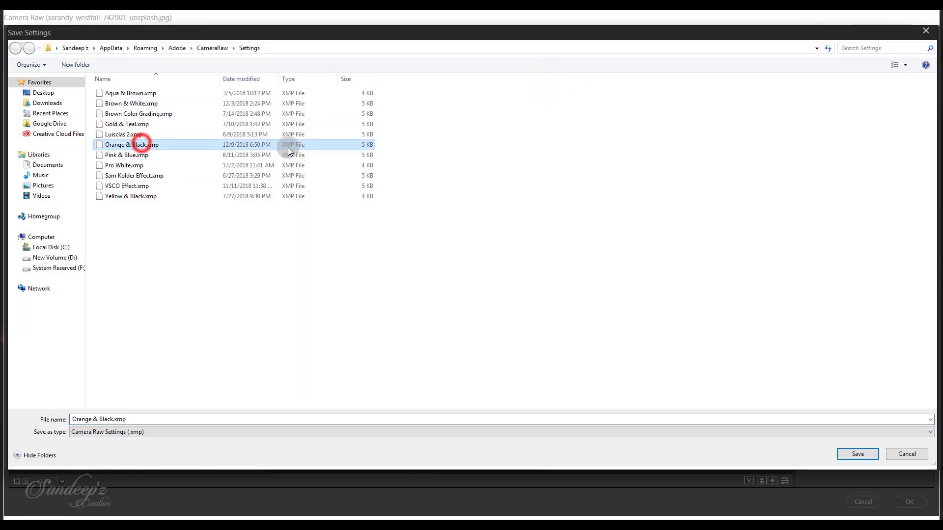
left_click(850, 454)
left_click(493, 270)
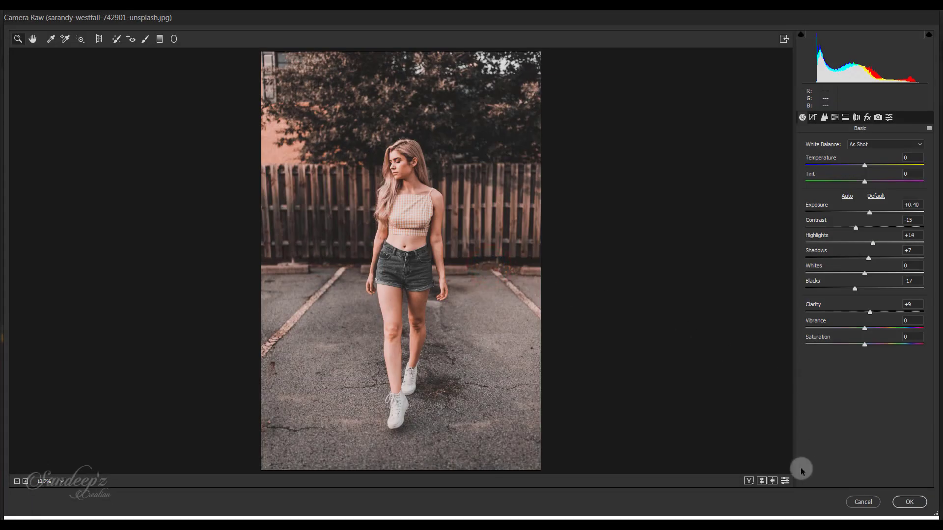
Check Before/After, apply the grade, and toggle the Background copy's visibility to compare with the original.
left_click(749, 482)
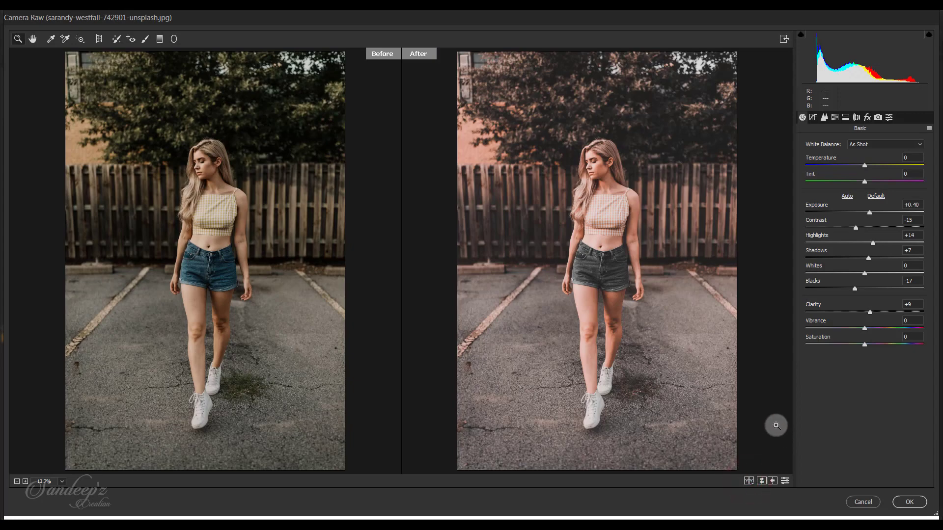
left_click(915, 504)
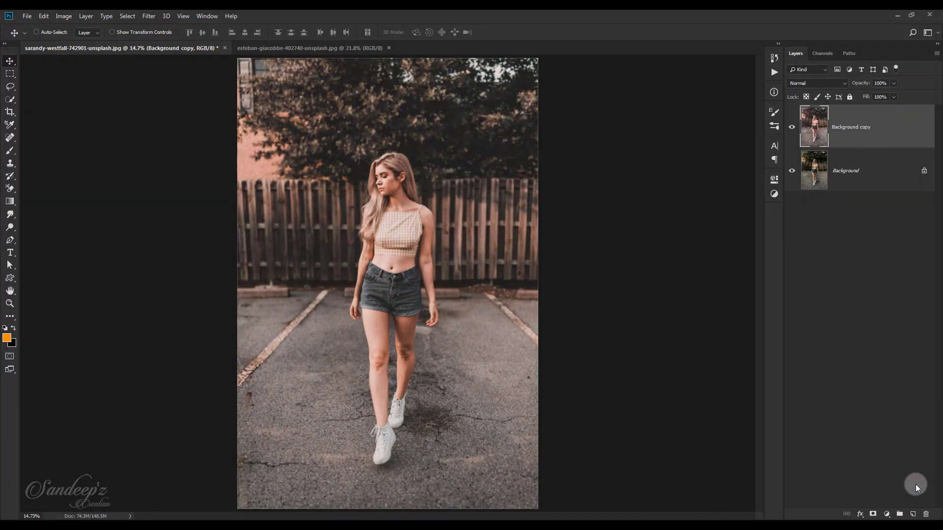
left_click(791, 129)
left_click(791, 129)
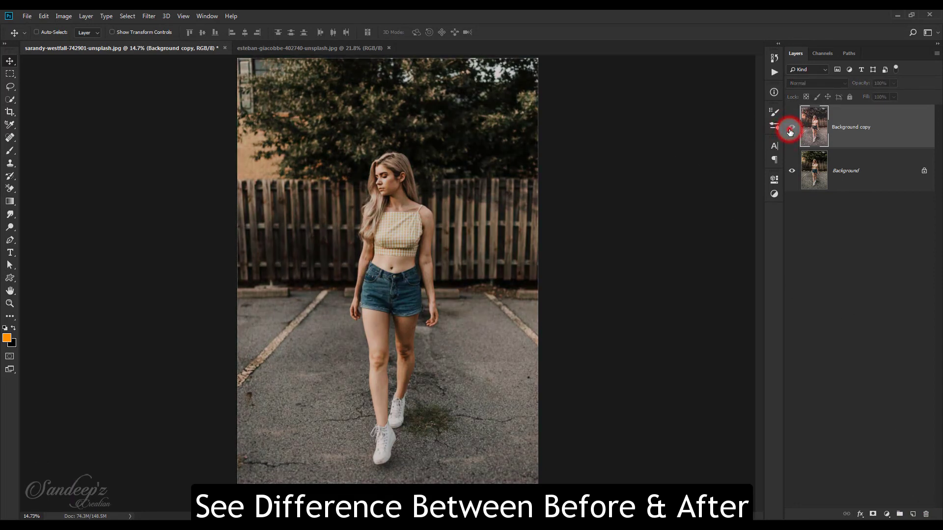
left_click(791, 129)
left_click(791, 129)
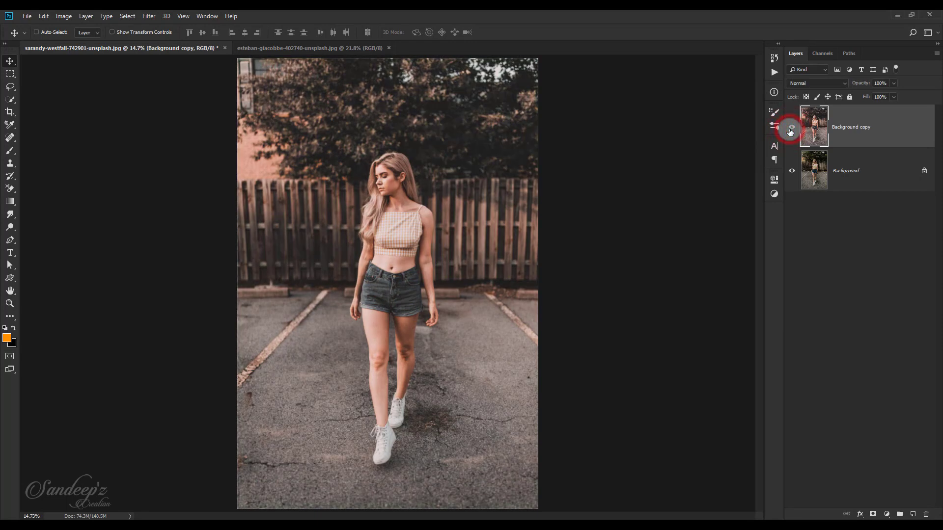
left_click(791, 129)
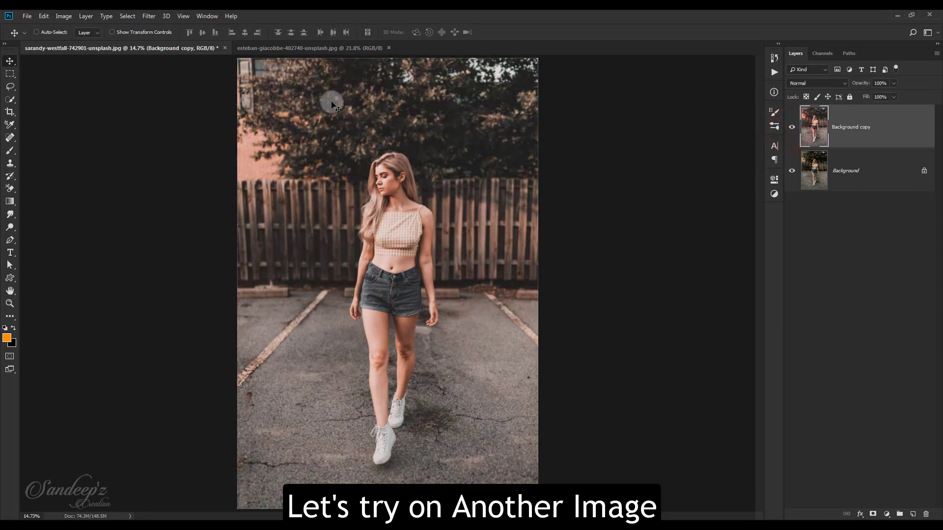
Duplicate the esteban-giacobbe portrait's Background, open Camera Raw, and apply the Orange & Black preset.
left_click(324, 48)
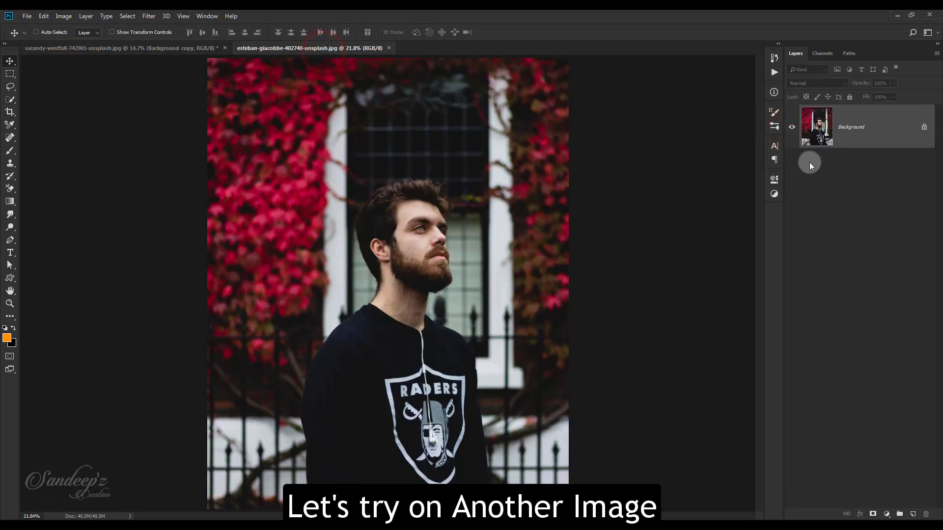
left_click_drag(869, 144, 915, 514)
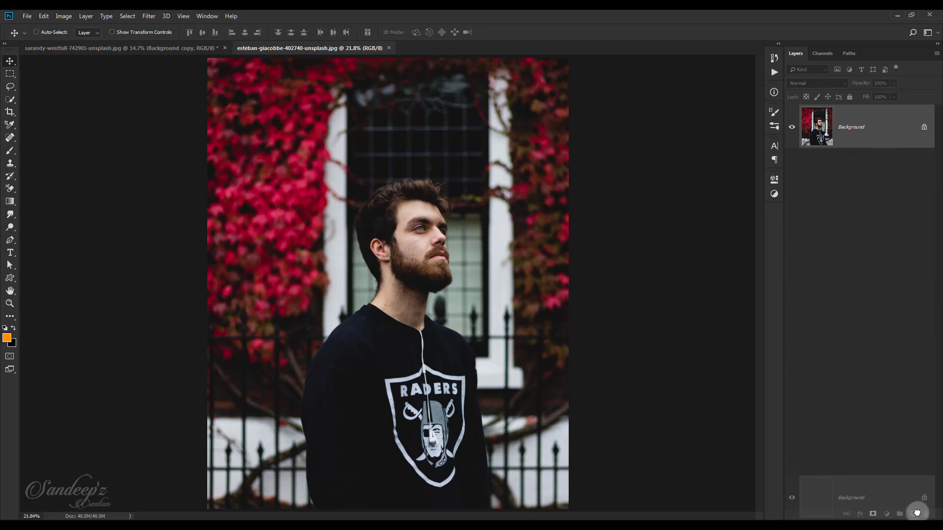
left_click(148, 15)
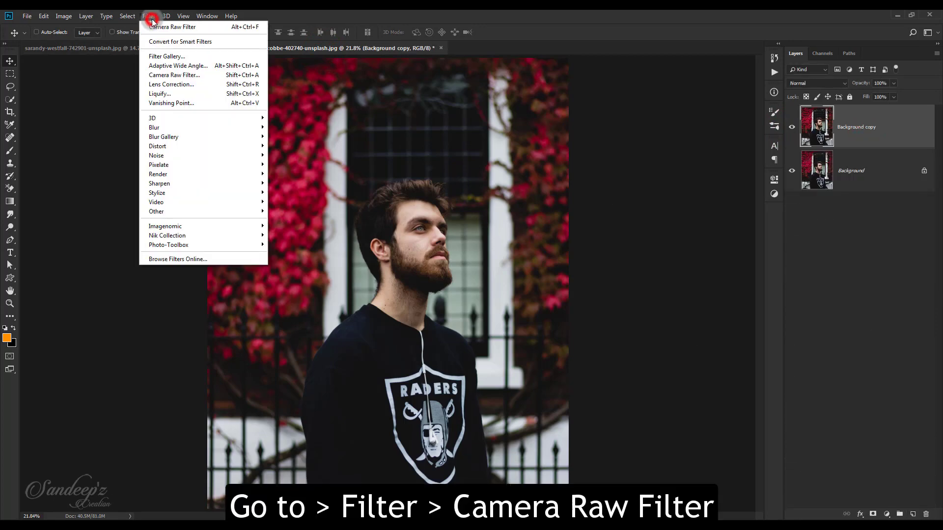
left_click(156, 73)
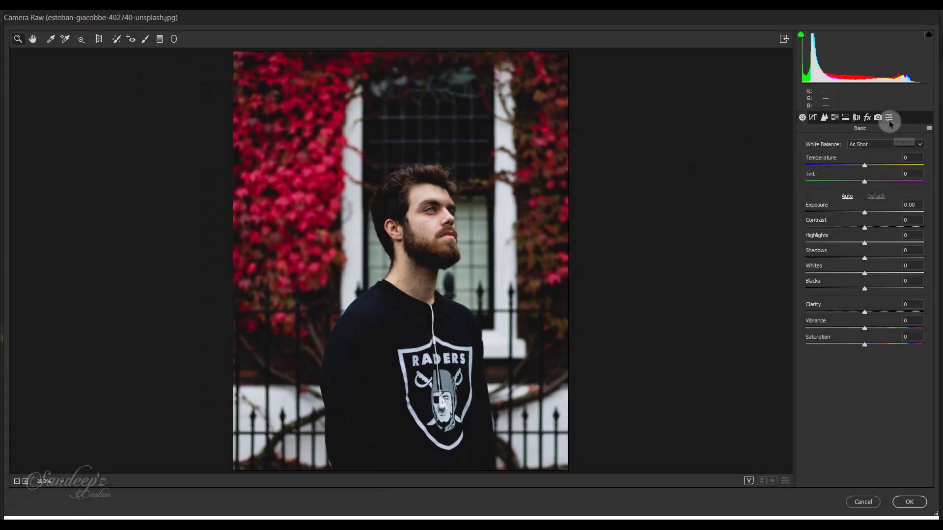
left_click(889, 118)
left_click(816, 174)
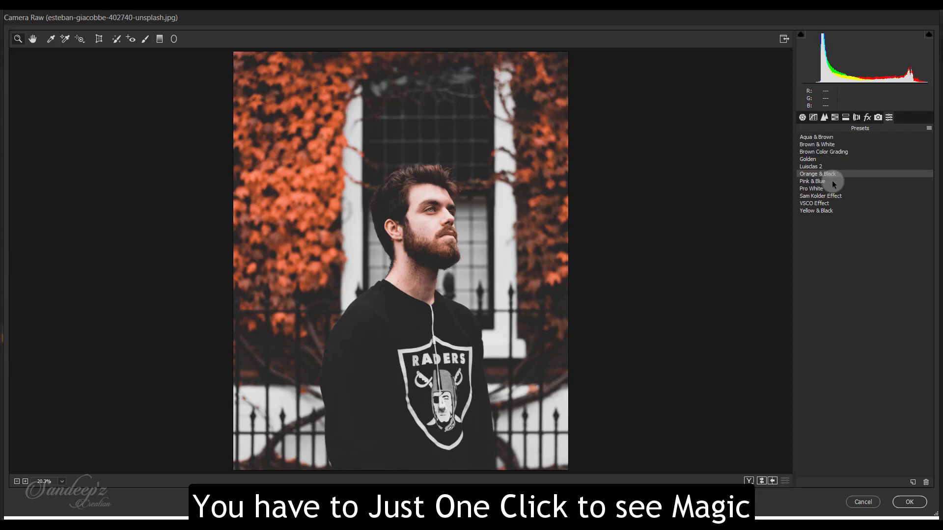
Tune the man's portrait to Exposure +0.10, Highlights +5, Blacks -11, and Luminance noise reduction 50.
left_click(801, 116)
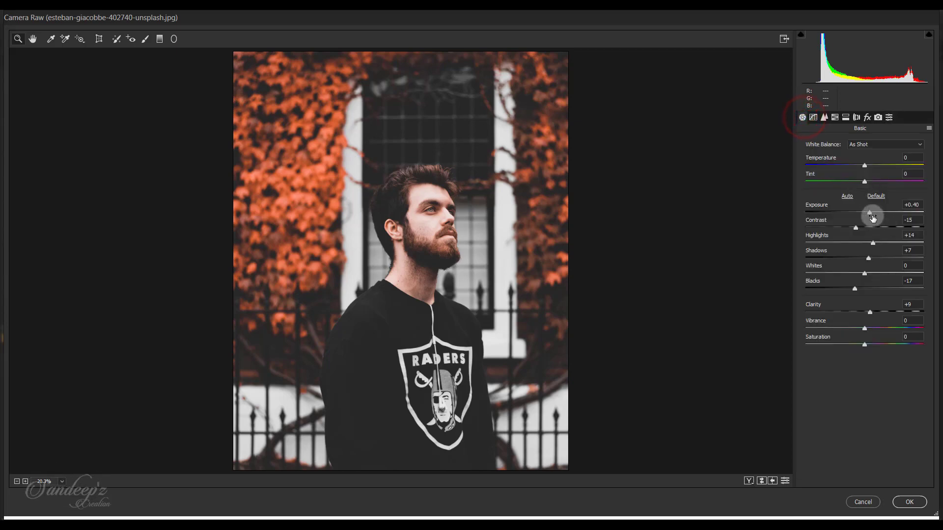
double_click(870, 212)
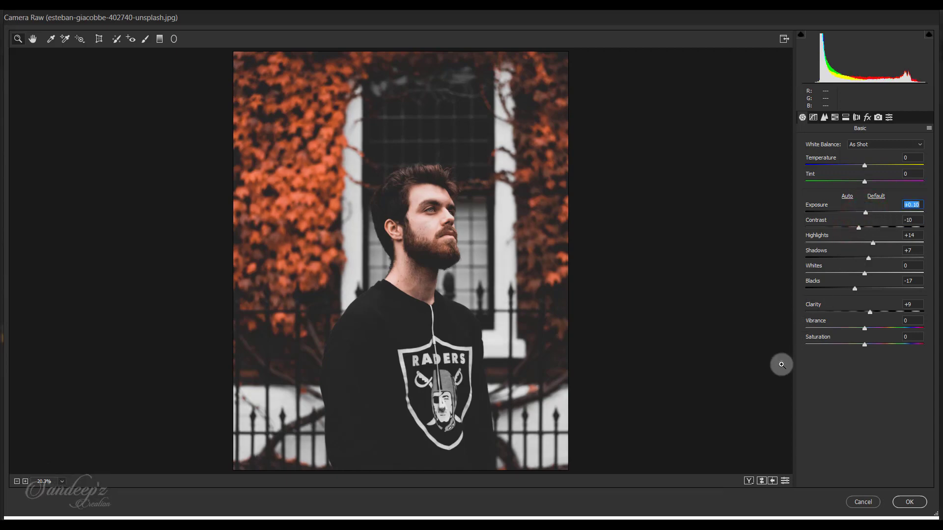
left_click(749, 481)
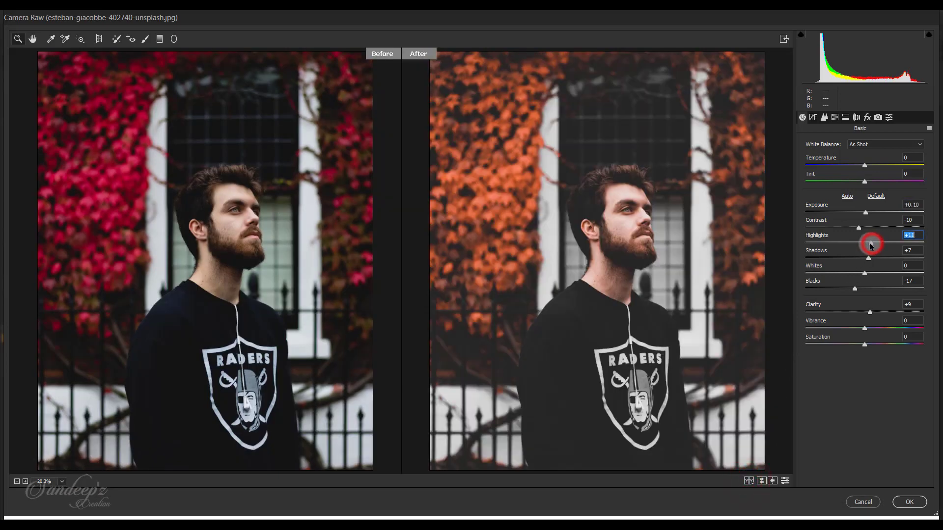
left_click_drag(871, 244, 866, 244)
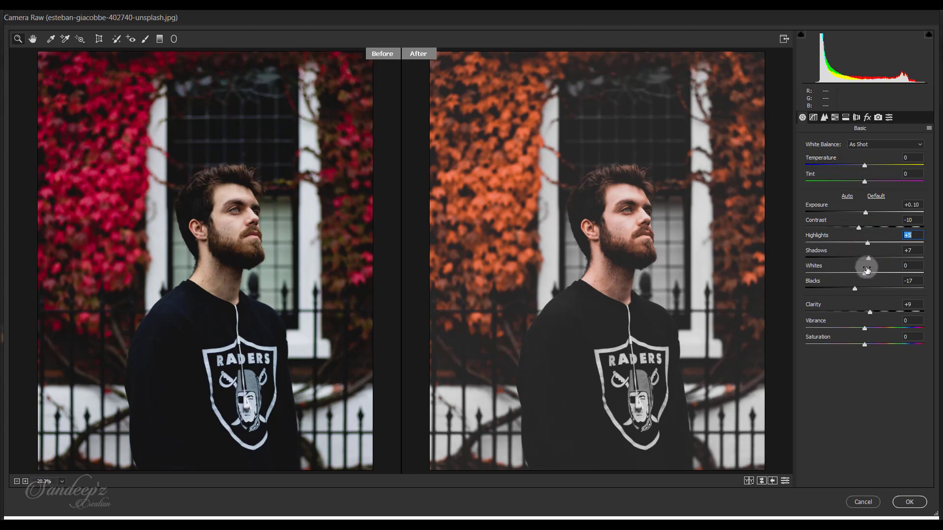
left_click_drag(855, 293, 857, 290)
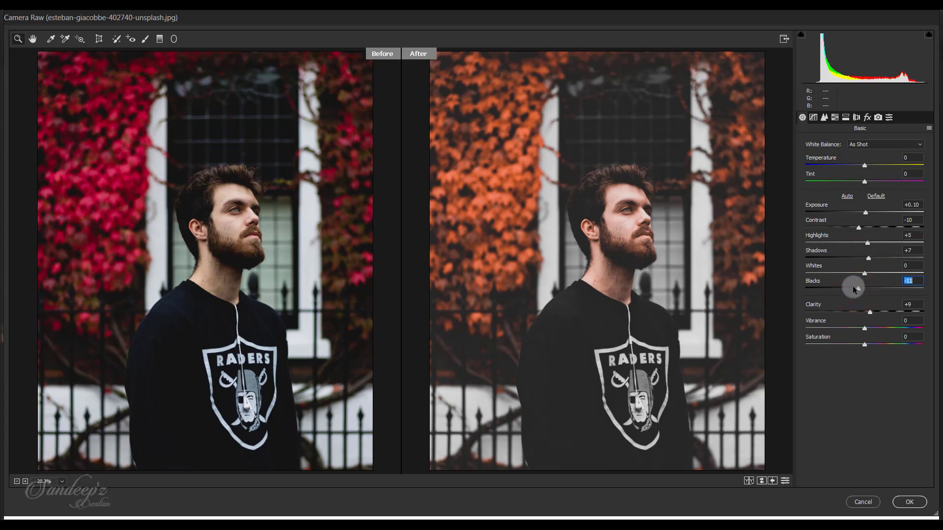
left_click(824, 118)
left_click(912, 232)
type("50")
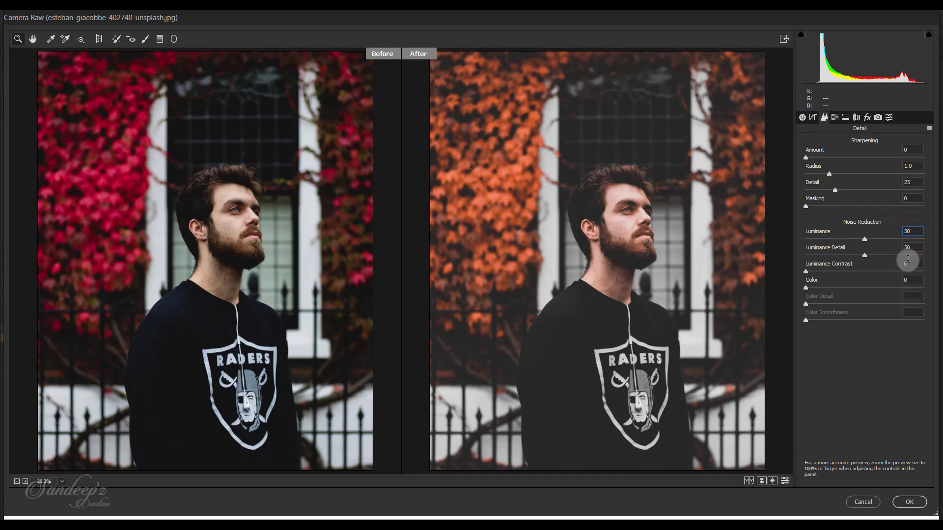
Set Luminance Contrast to 50, zoom into the man's face to check detail, then fit to view.
left_click(909, 263)
type("50")
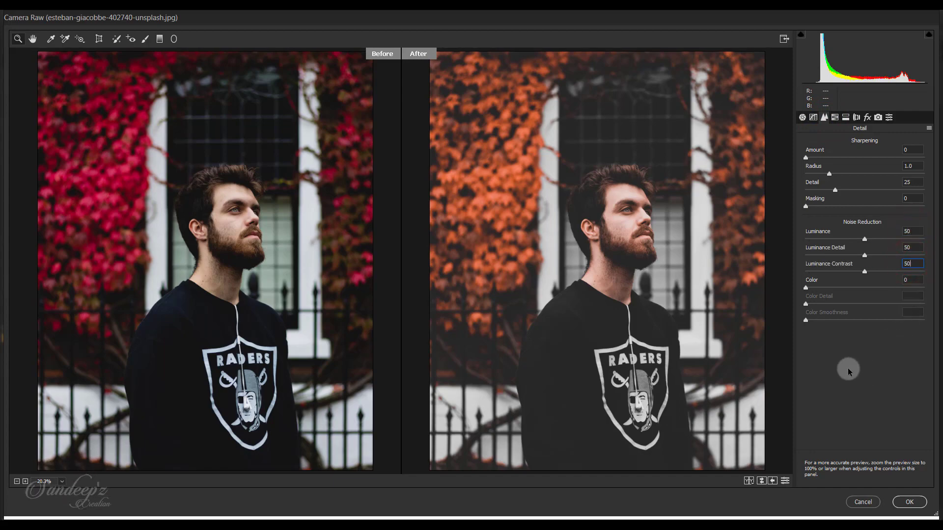
left_click_drag(633, 215, 690, 346)
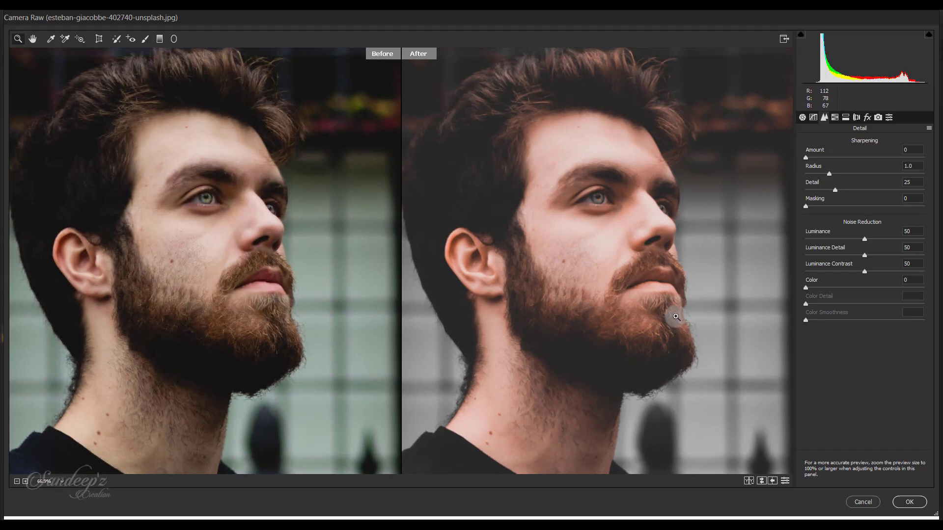
key("ctrl+0")
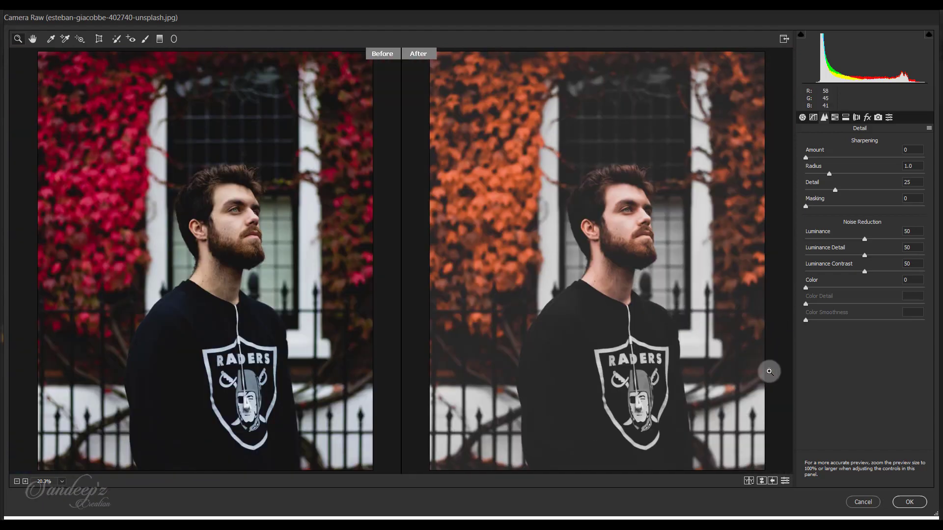
Commit the orange ivy grade to the Background copy layer and toggle its visibility to compare with the original.
left_click(910, 502)
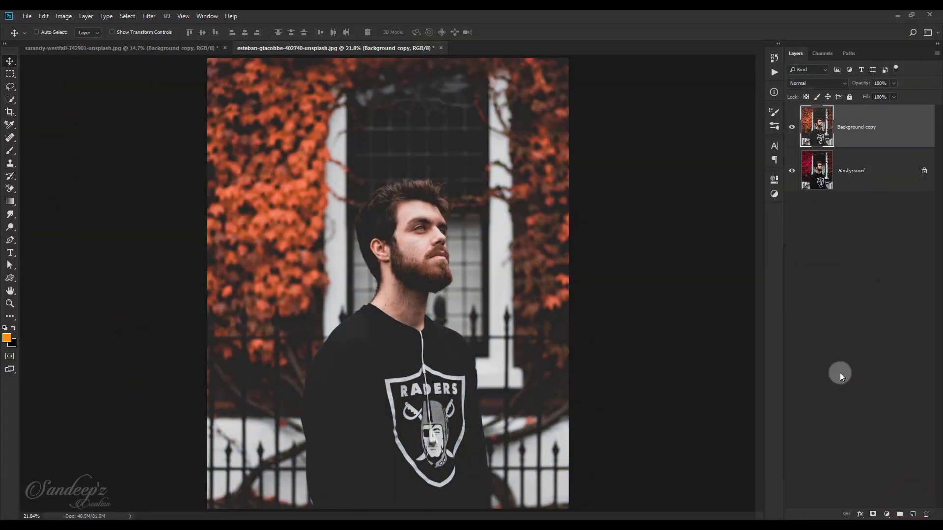
left_click(791, 127)
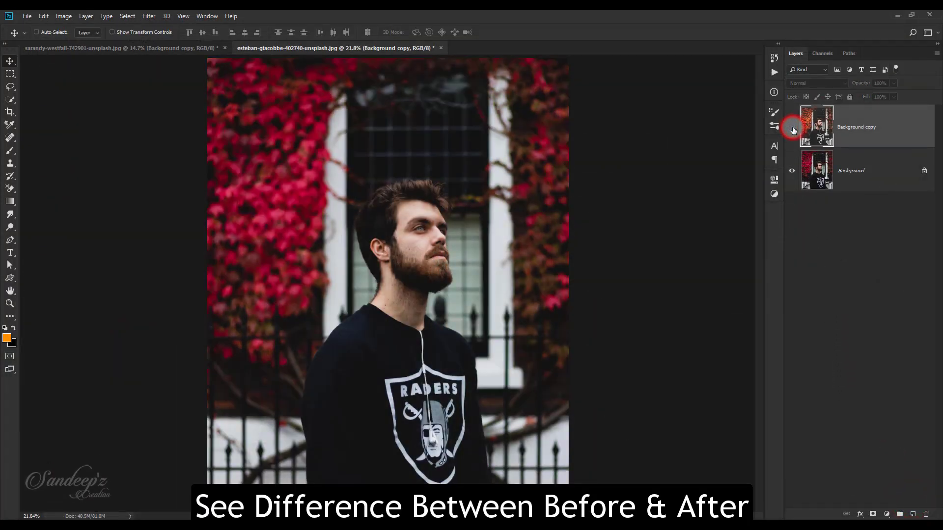
left_click(792, 128)
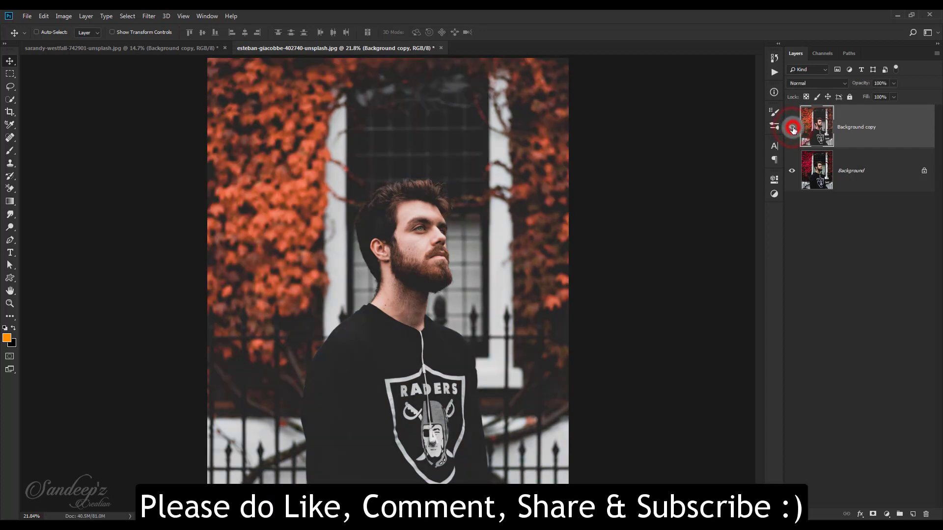
left_click(793, 127)
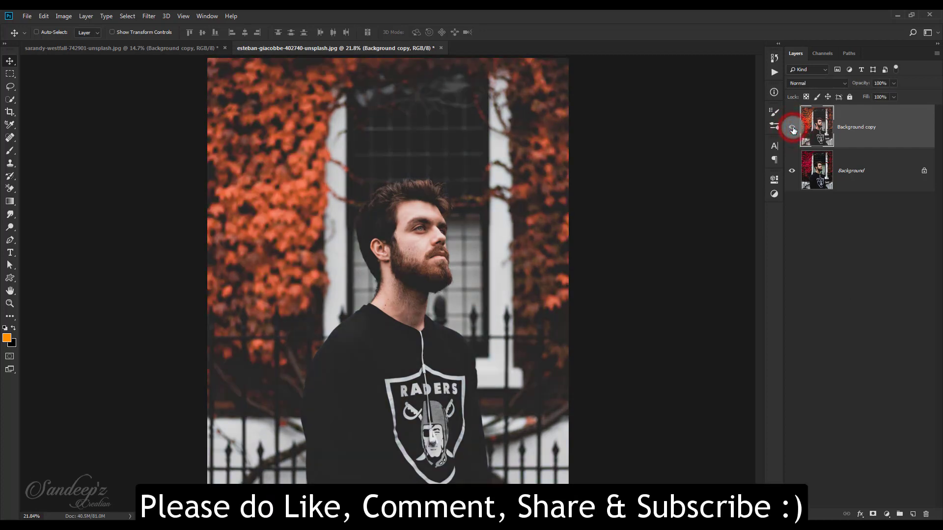